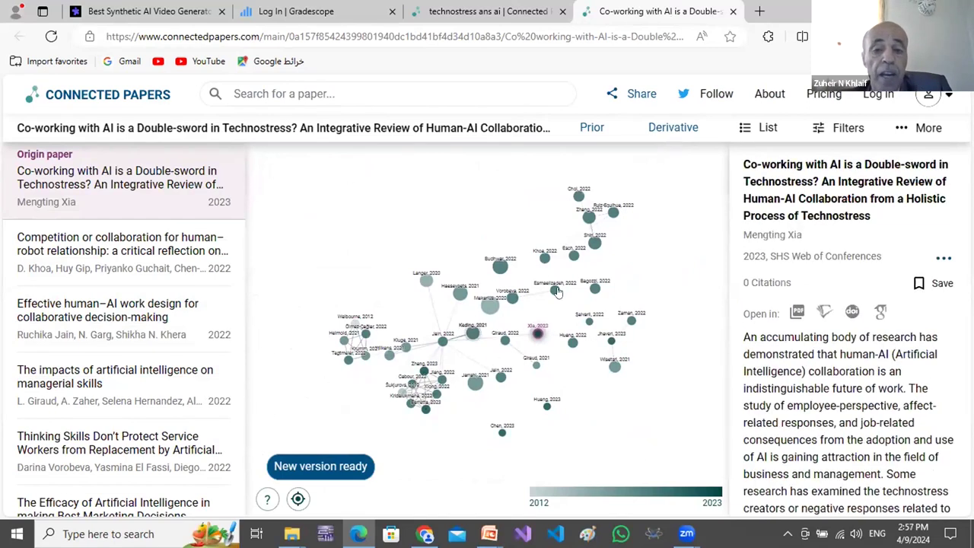
Explore the technostress paper's graph, viewing its prior works list and its derivative works list
left_click(578, 197)
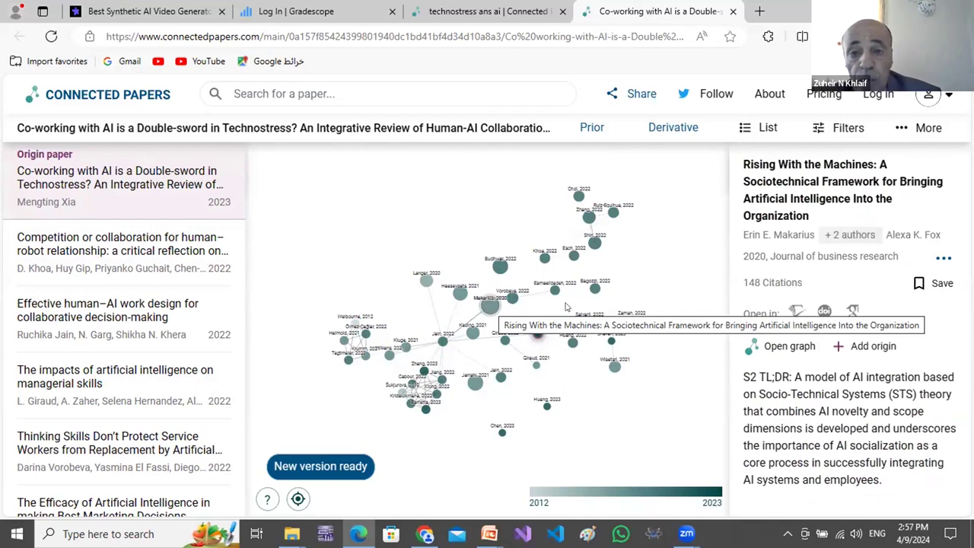
left_click(577, 129)
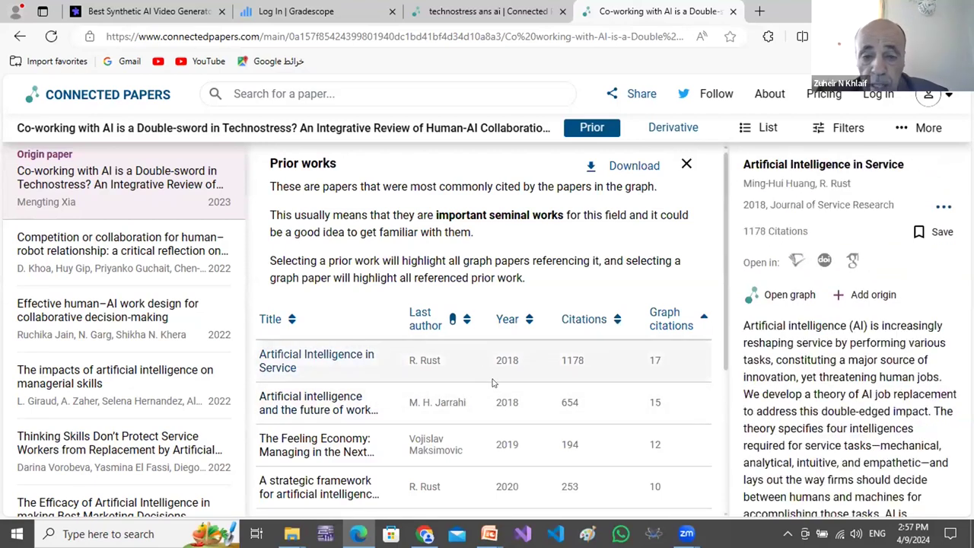
left_click(668, 130)
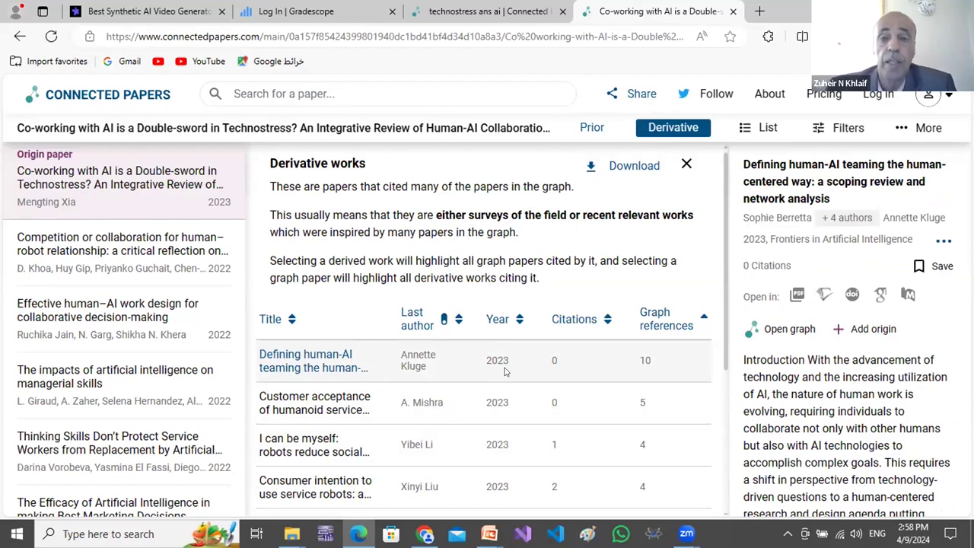
Switch to the PowerPoint slide show, advance to the Elicit slide and follow its link to the Elicit website
mouse_move(489, 533)
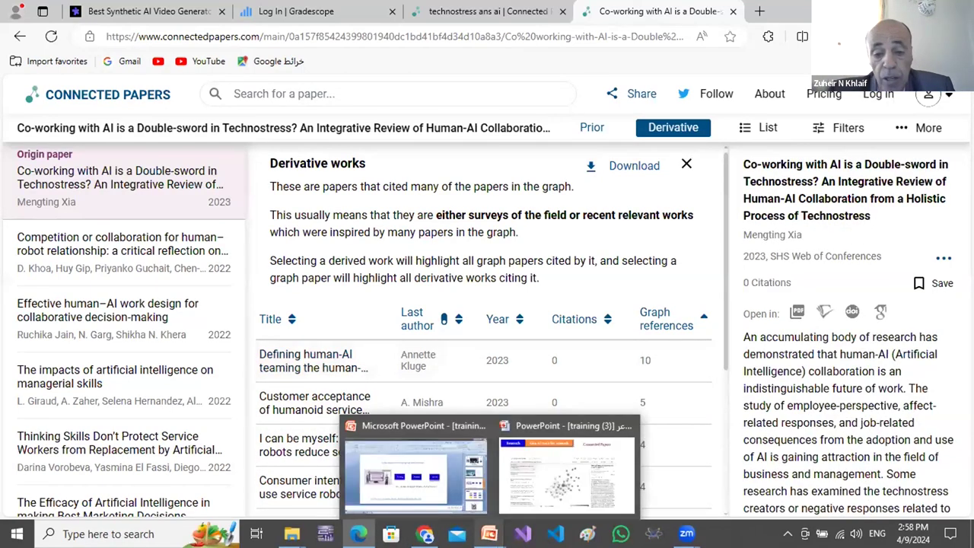
left_click(539, 468)
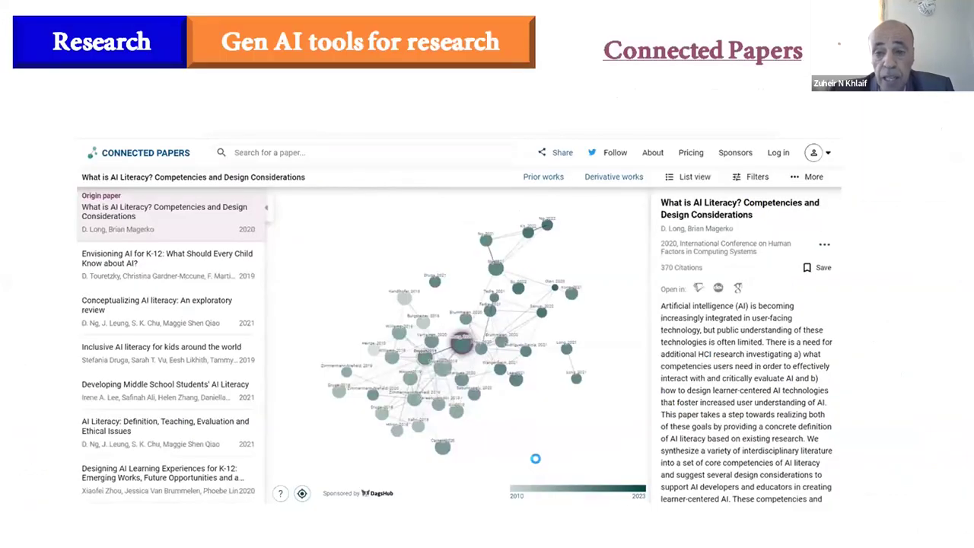
left_click(539, 467)
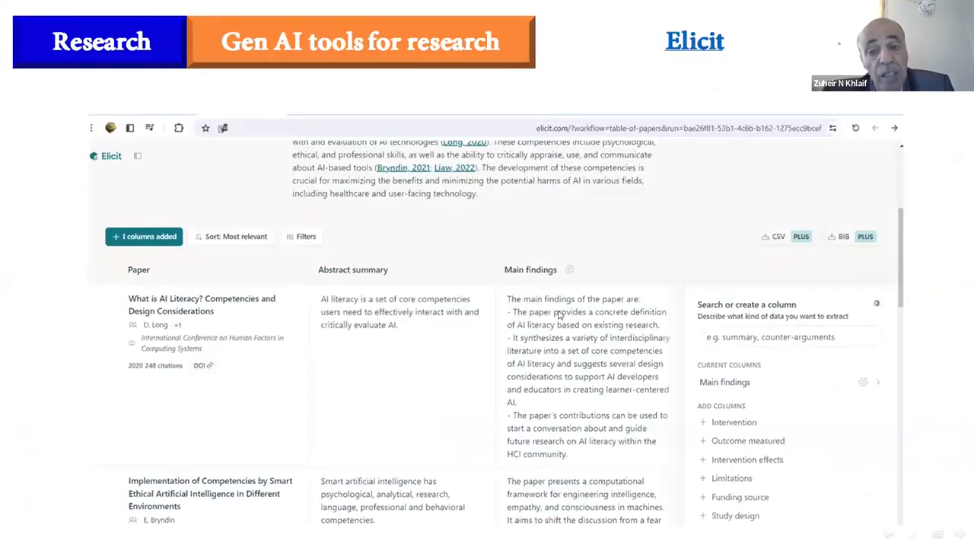
left_click(674, 64)
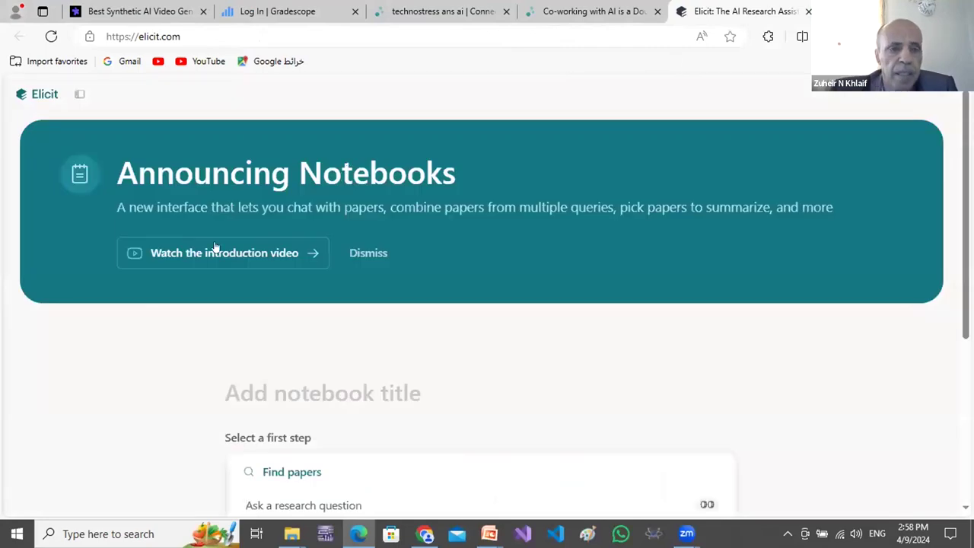
Search for papers using the research question "technostress and ai"
scroll(606, 463, "down", 4)
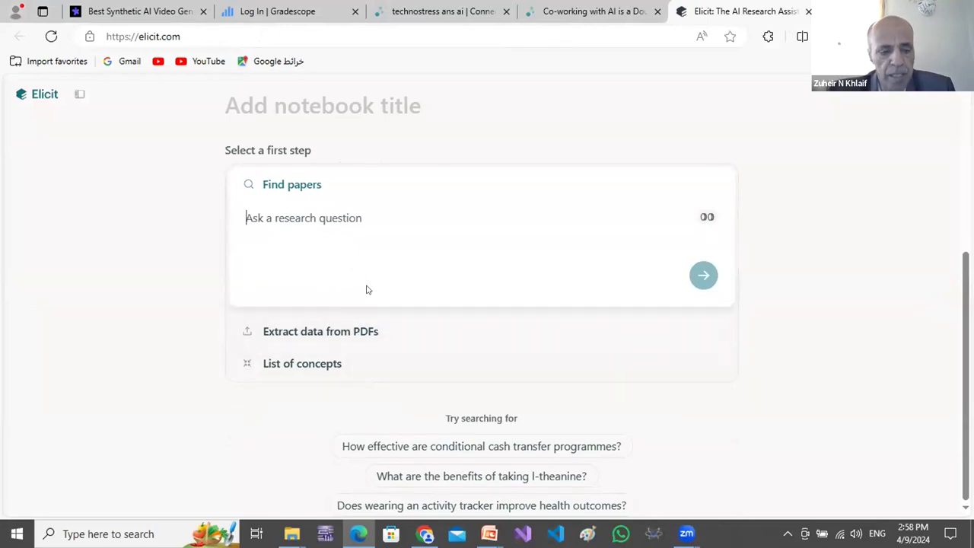
type("technostress and ai")
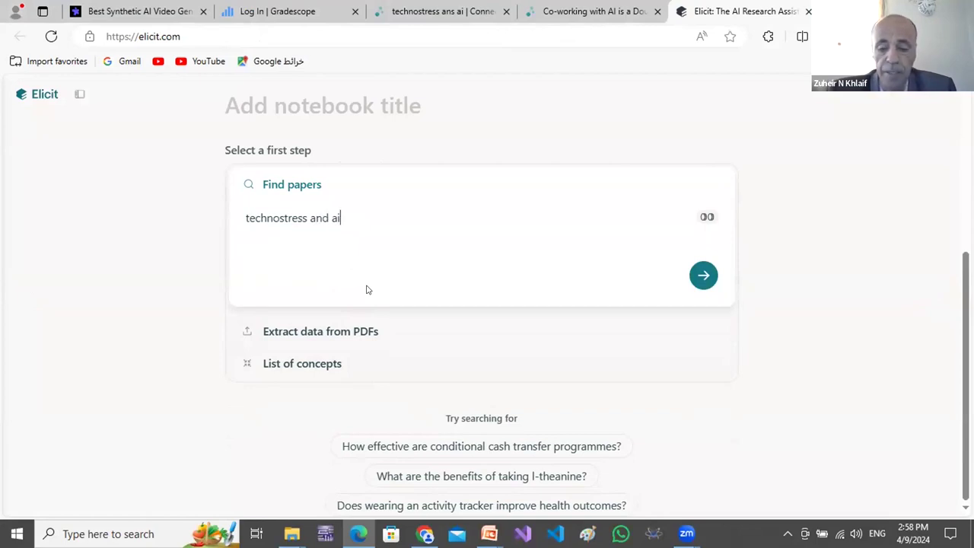
key("Return")
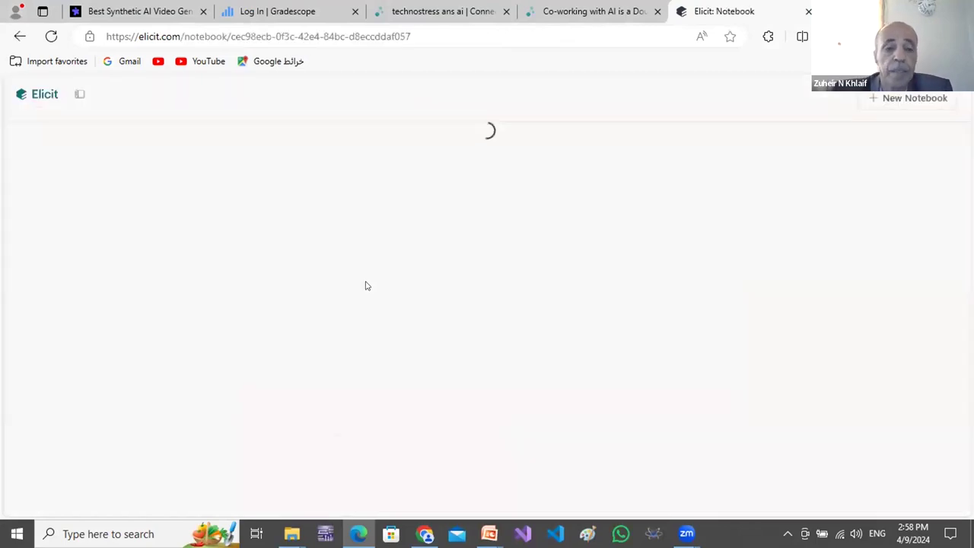
Add Main findings and Methodology columns to the table of papers
scroll(434, 437, "down", 8)
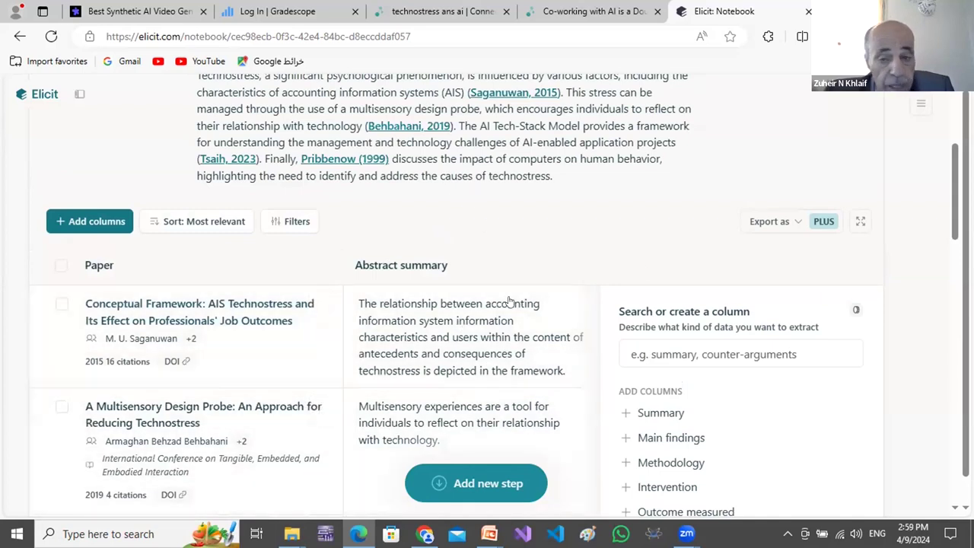
scroll(548, 327, "down", 3)
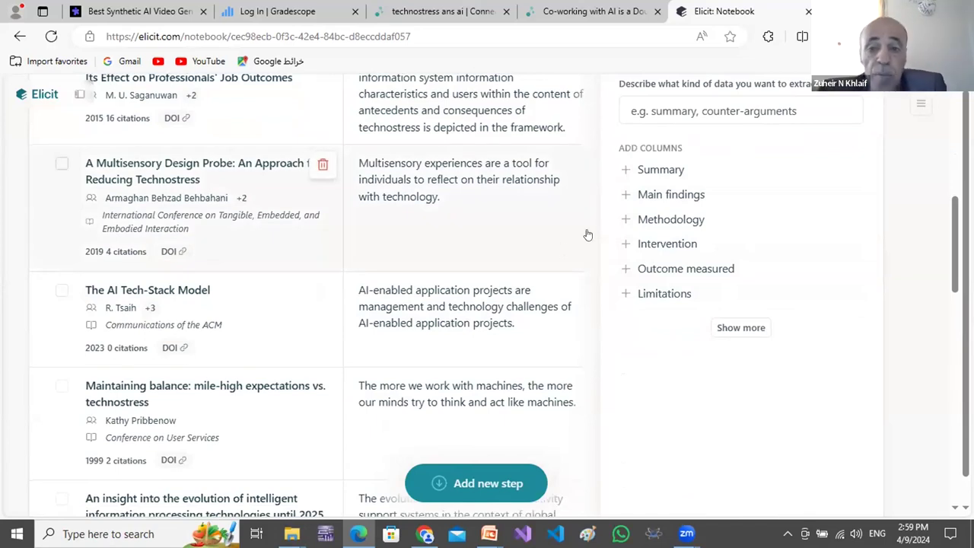
left_click(638, 195)
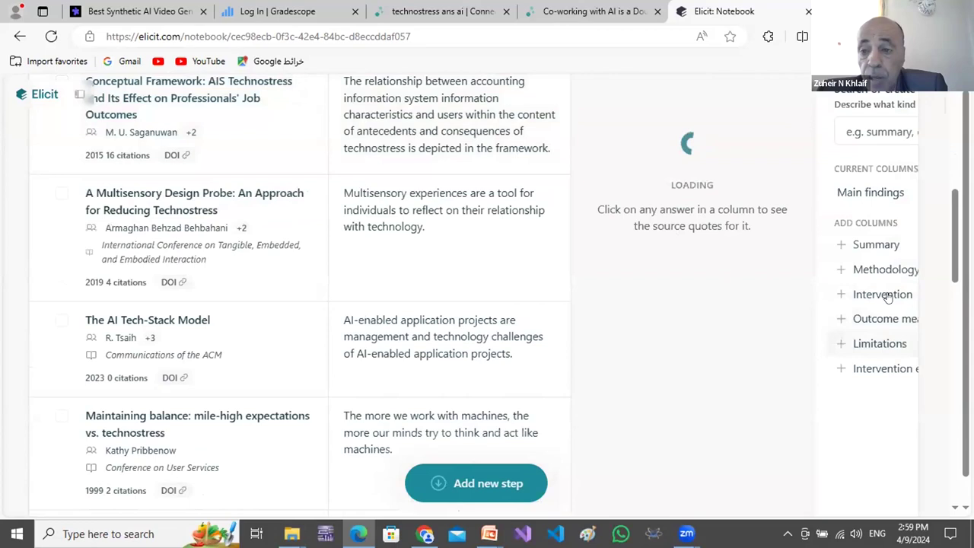
left_click(885, 270)
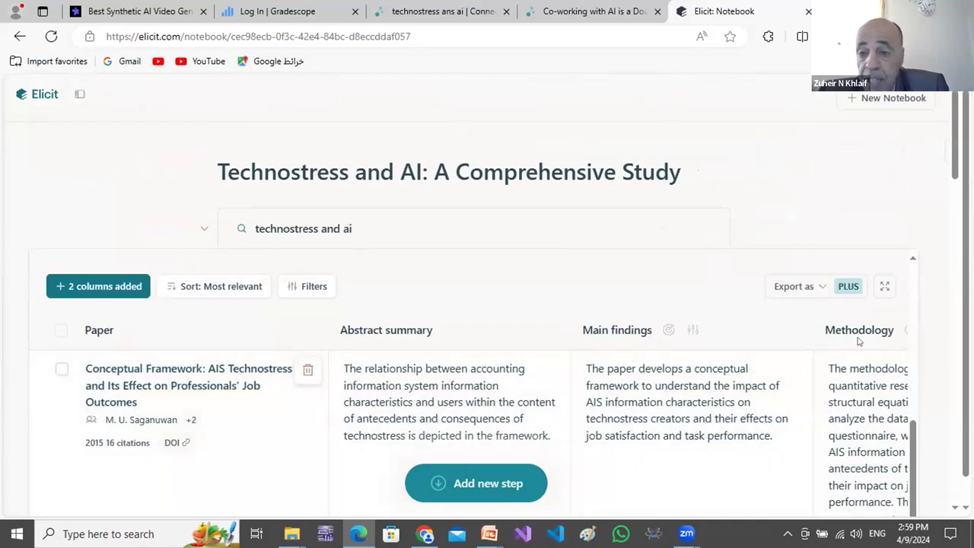
Examine the abstract summaries, main findings and methodology entries for the papers in the results table
scroll(872, 388, "down", 1)
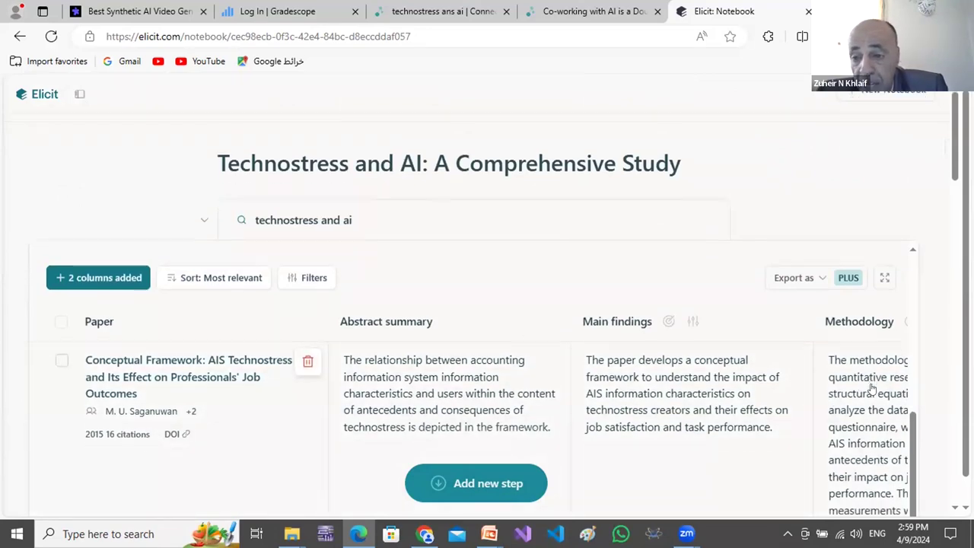
scroll(872, 388, "down", 3)
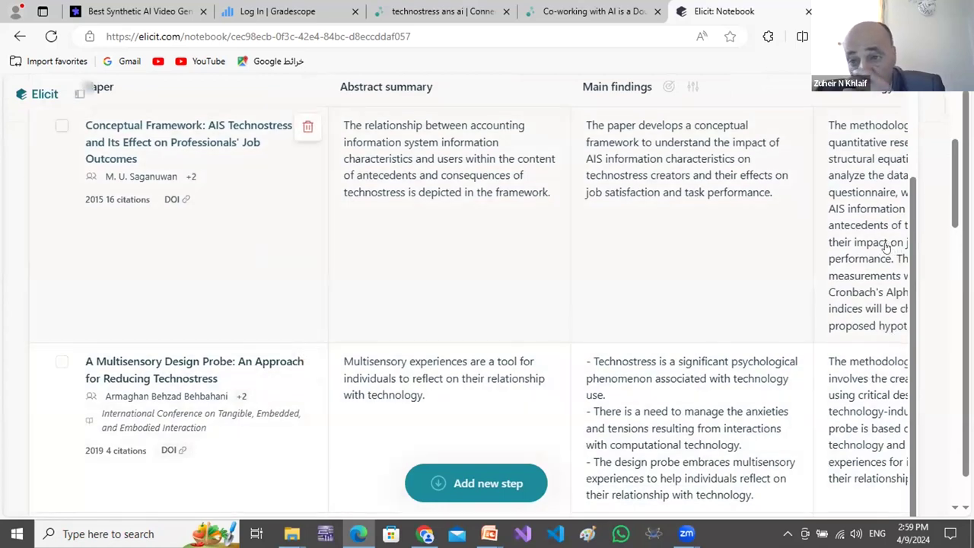
scroll(856, 350, "down", 3)
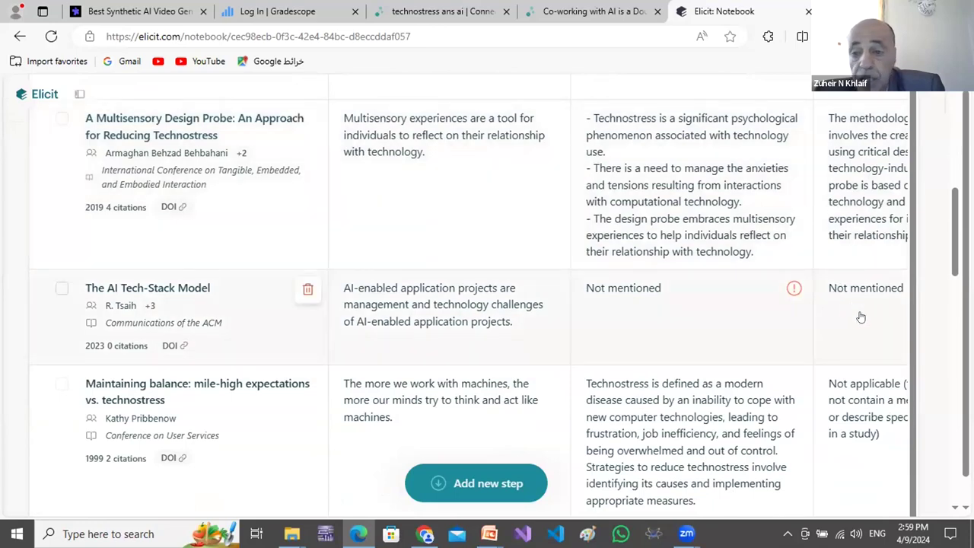
scroll(860, 317, "down", 3)
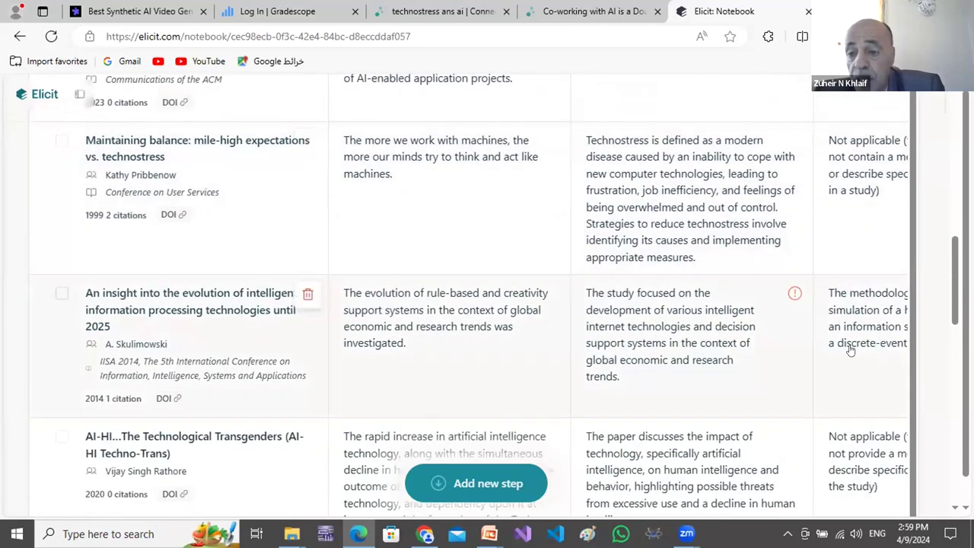
scroll(850, 349, "down", 3)
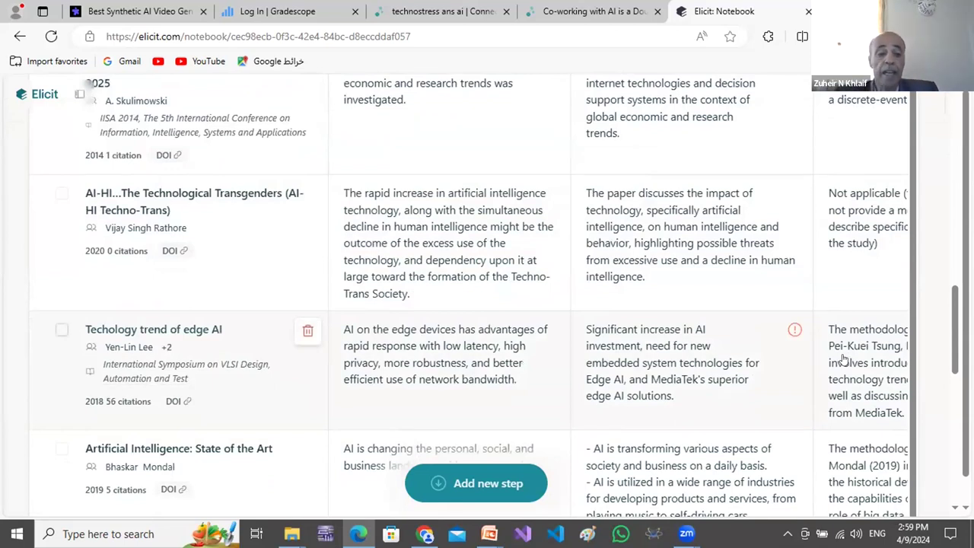
scroll(359, 255, "up", 1)
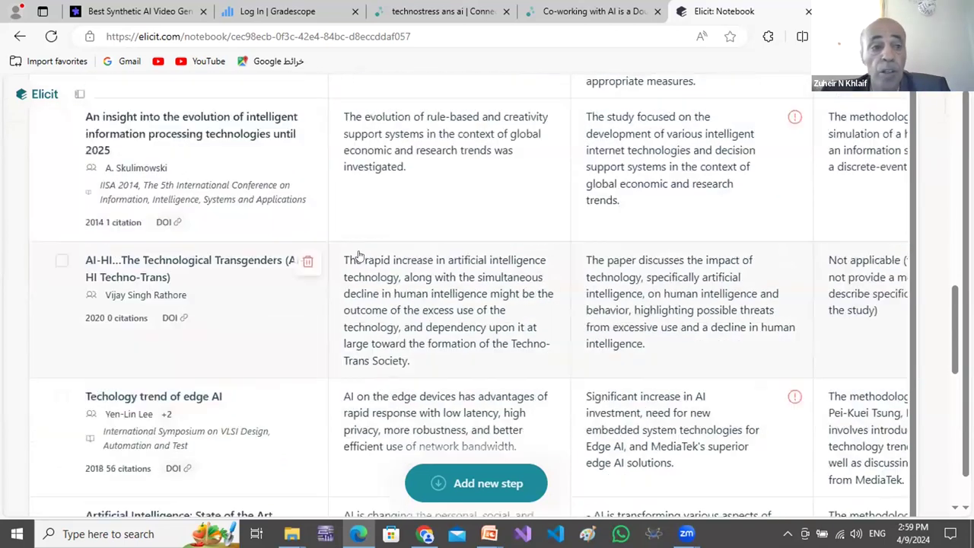
scroll(359, 256, "up", 2)
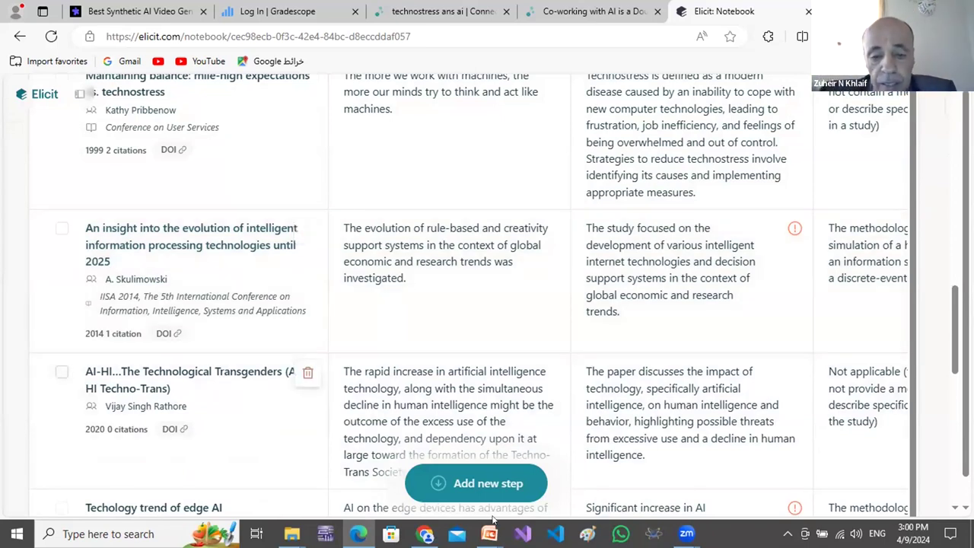
Switch to the editing window of the training presentation in PowerPoint
mouse_move(488, 534)
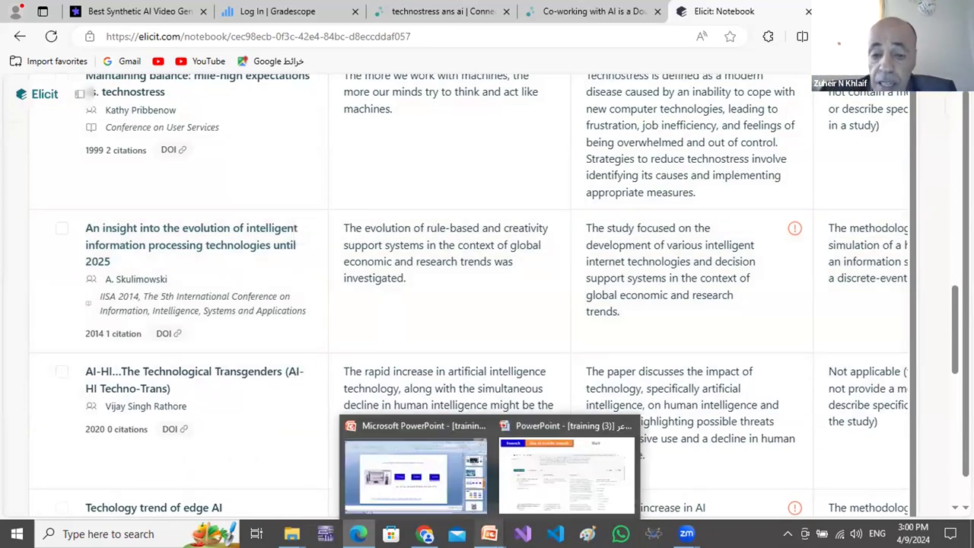
left_click(515, 479)
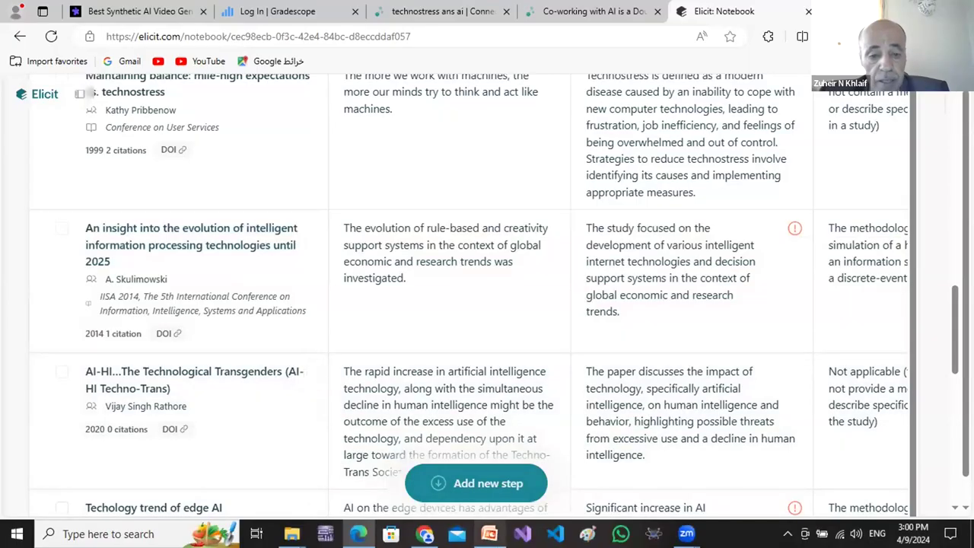
mouse_move(489, 533)
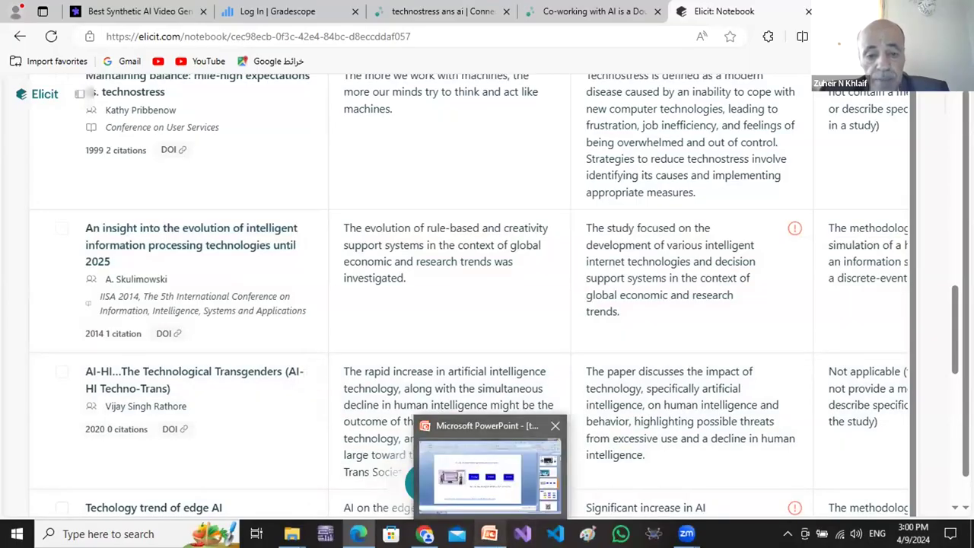
left_click(486, 476)
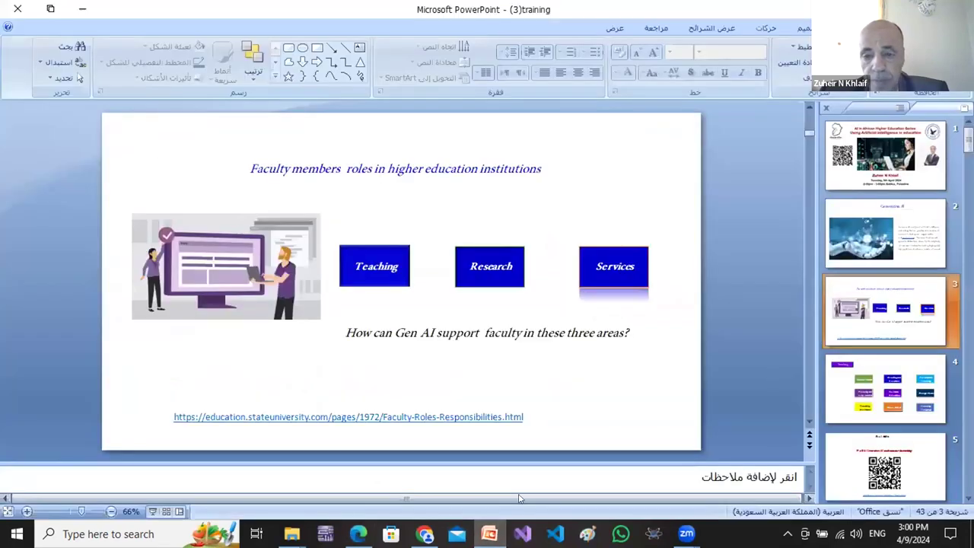
Locate the Connected Papers slide, number 32, and start the slide show from it
scroll(797, 400, "down", 10)
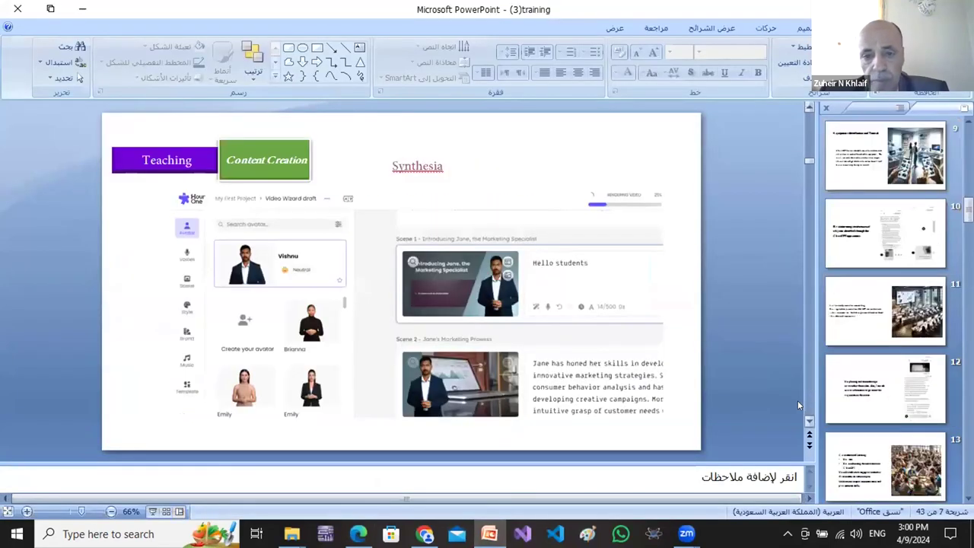
scroll(816, 394, "down", 2)
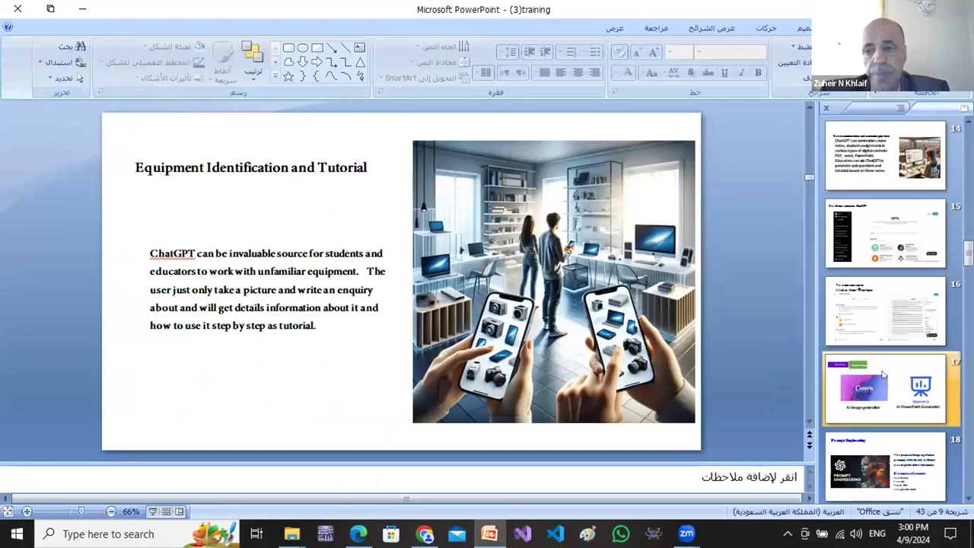
left_click(893, 396)
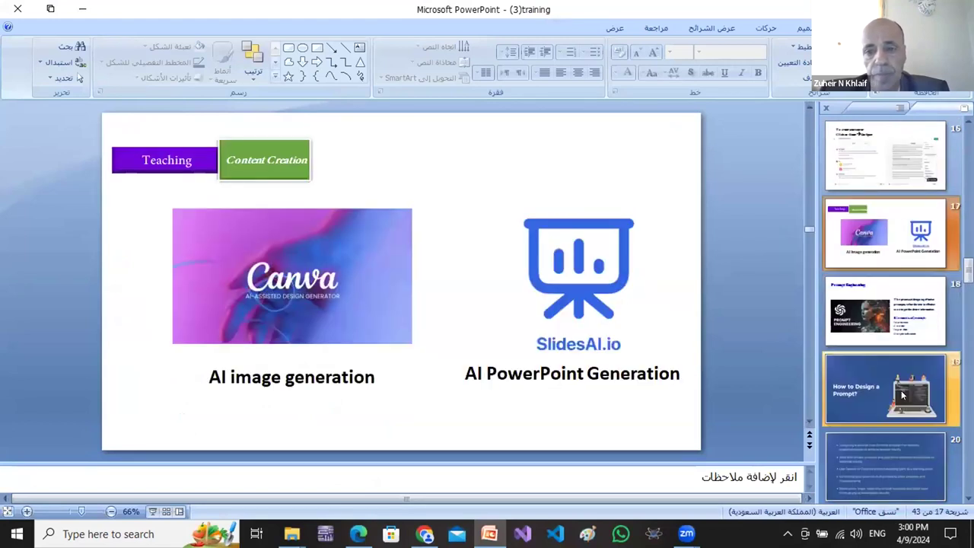
scroll(900, 391, "down", 4)
scroll(892, 311, "down", 7)
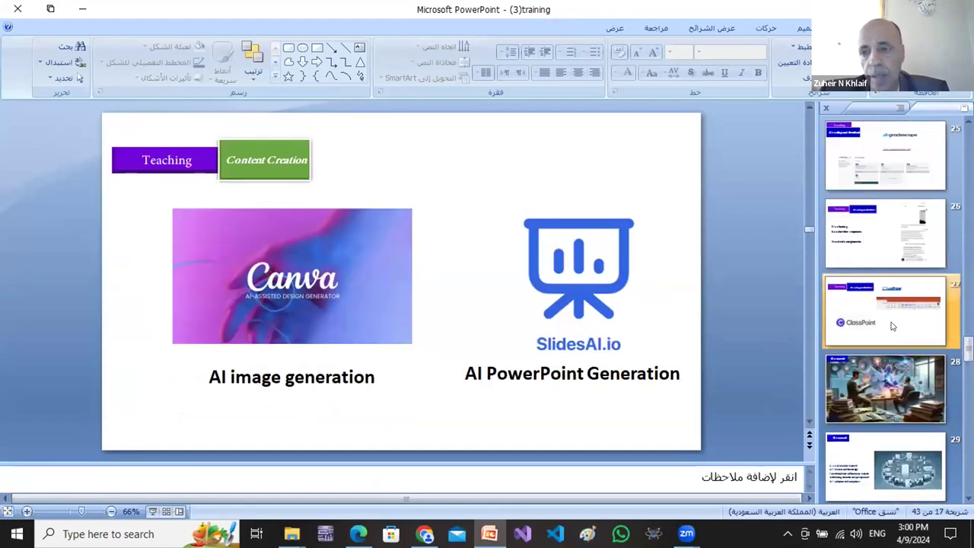
left_click(892, 325)
scroll(890, 325, "down", 1)
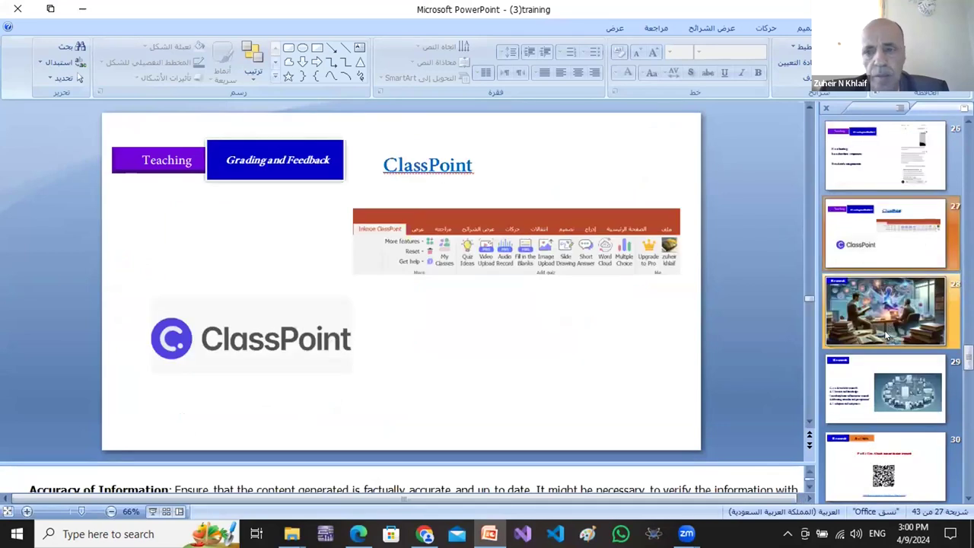
left_click(881, 386)
scroll(880, 386, "down", 3)
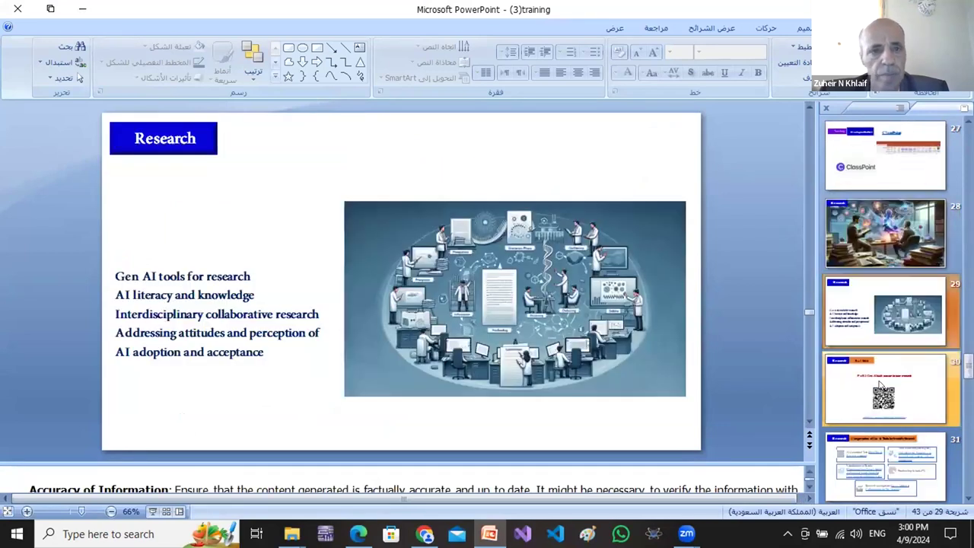
left_click(881, 386)
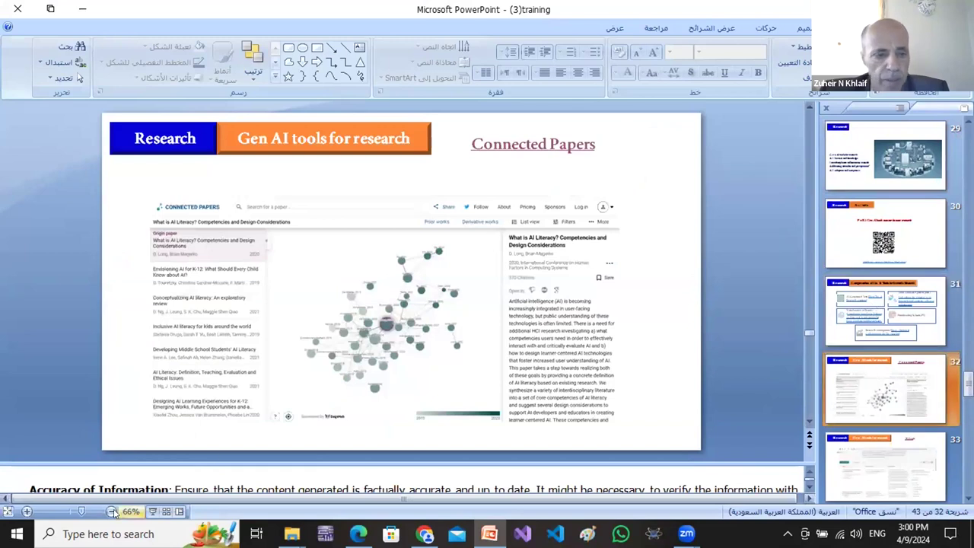
left_click(152, 512)
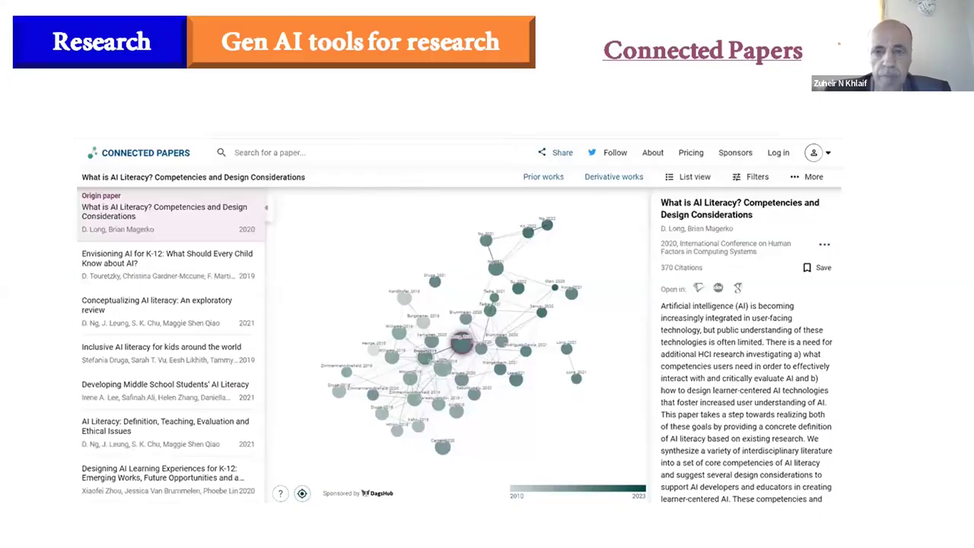
Advance the slide show to the Trinka slide and try to open its Trinka link
key("Right")
key("Right")
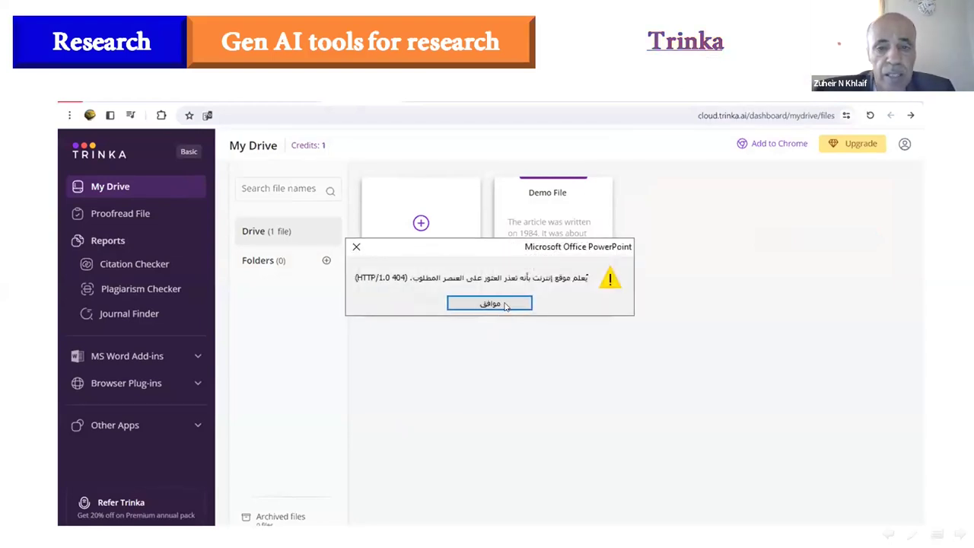
left_click(504, 304)
left_click(656, 72)
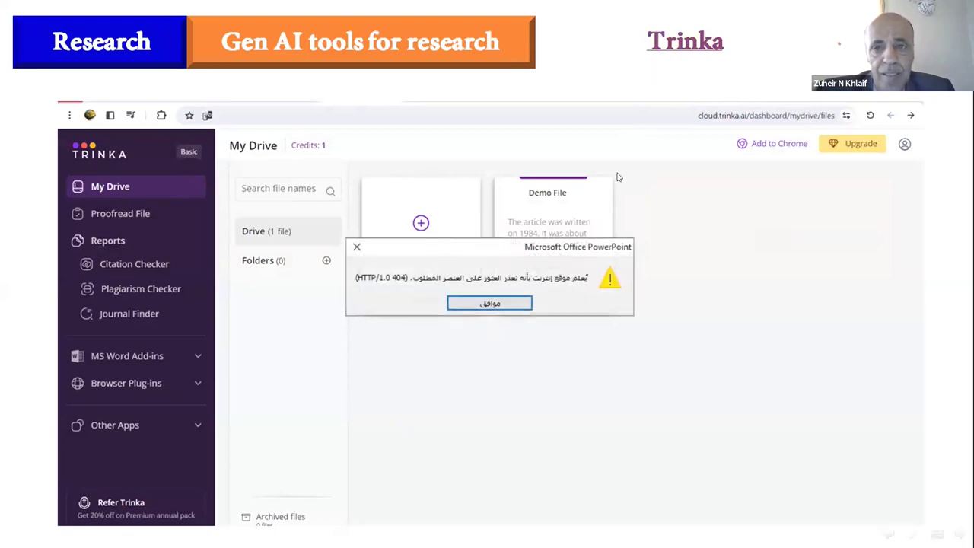
left_click(491, 304)
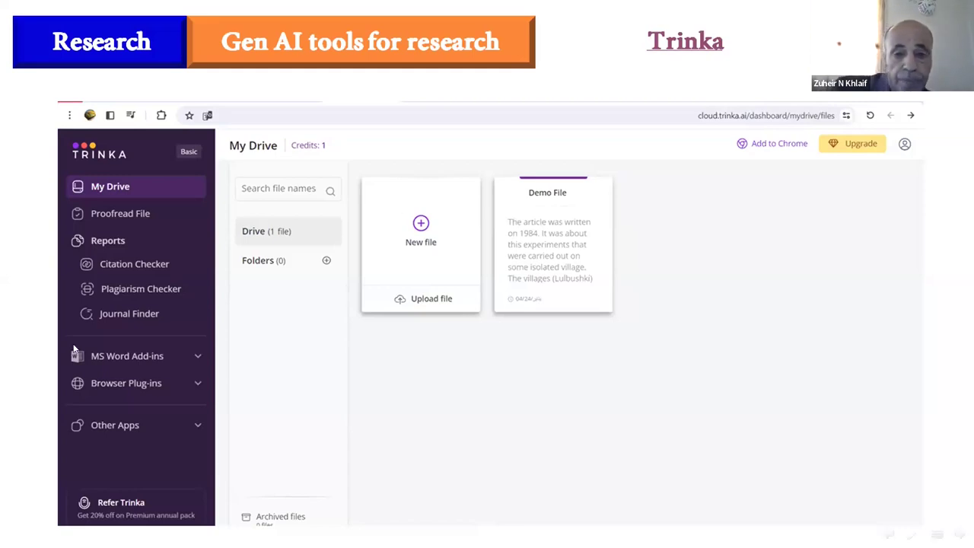
Advance the slide show past "Research process and using AI" to the slide on actions for incorporating AI into research
key("Right")
key("Right")
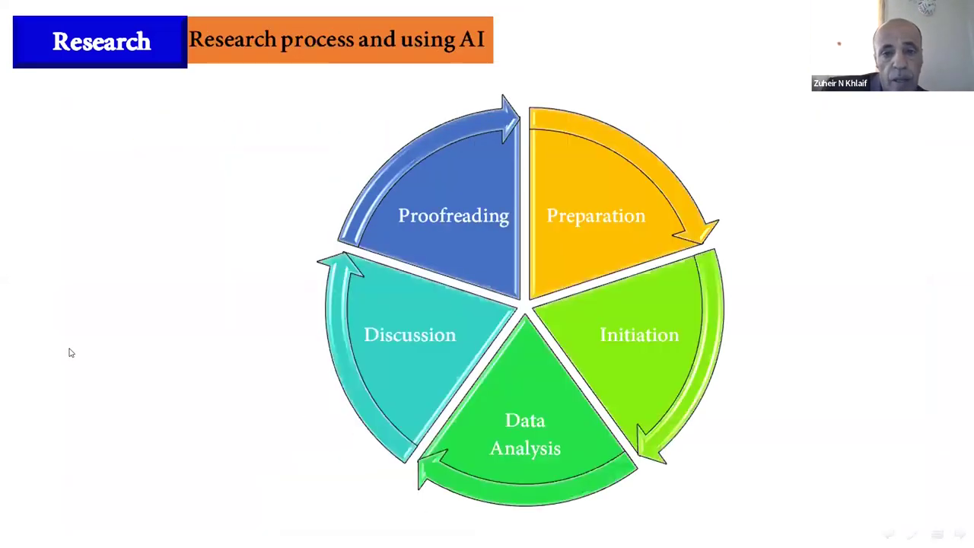
key("Right")
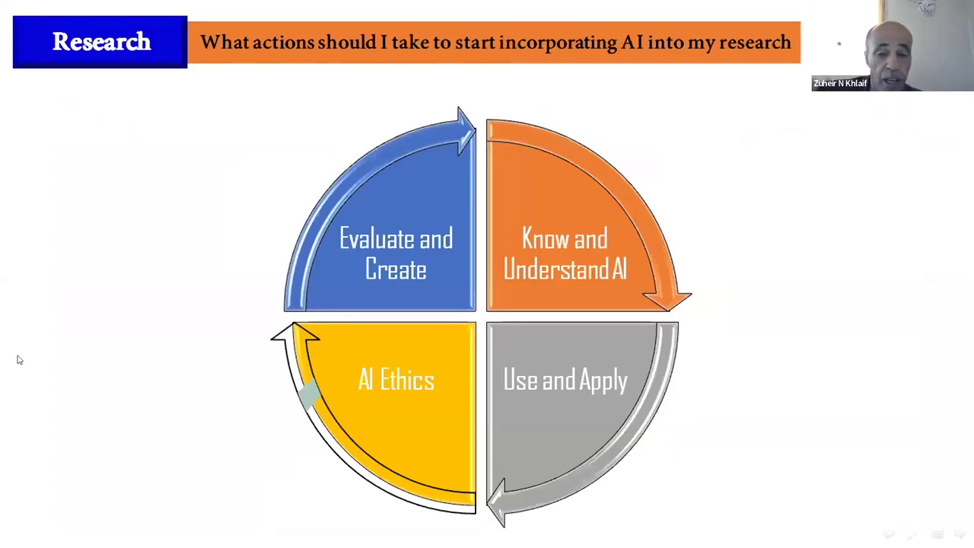
key("Left")
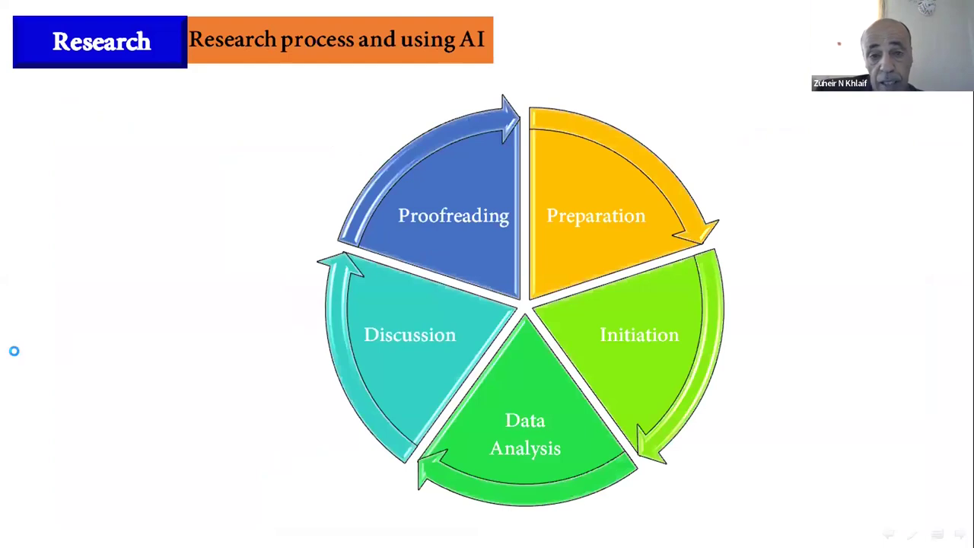
key("Right")
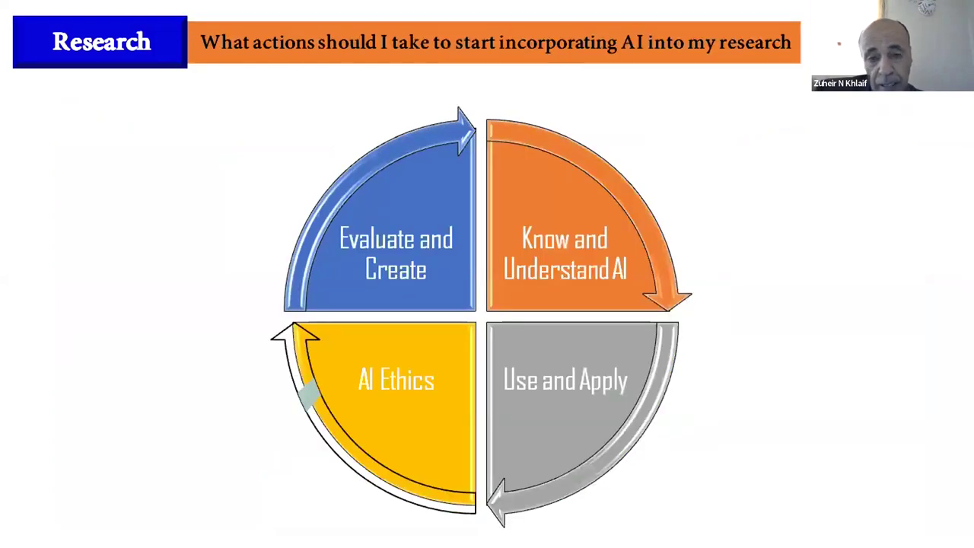